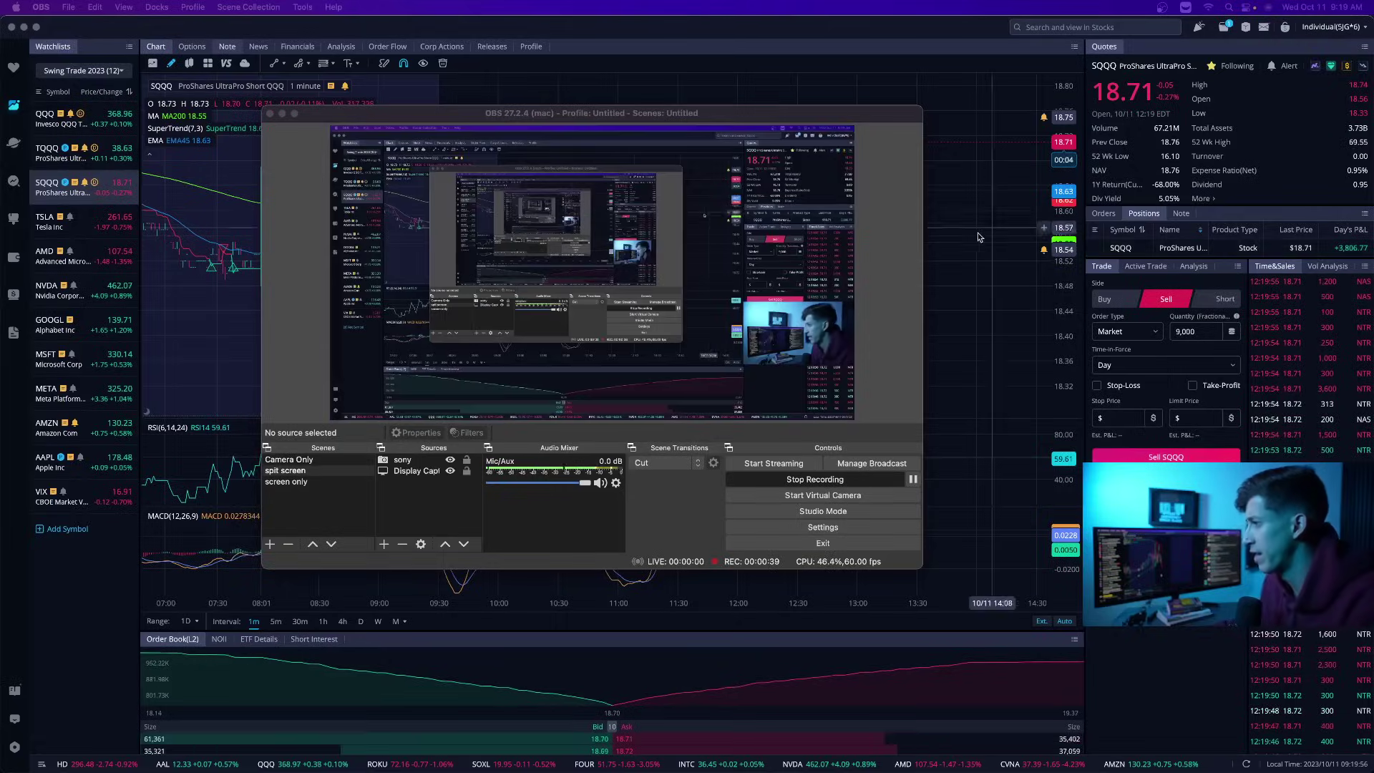
Step: Bring Webull Desktop to the front and review the TQQQ and SQQQ charts
{"action": "left_click", "coordinate": [85, 195]}
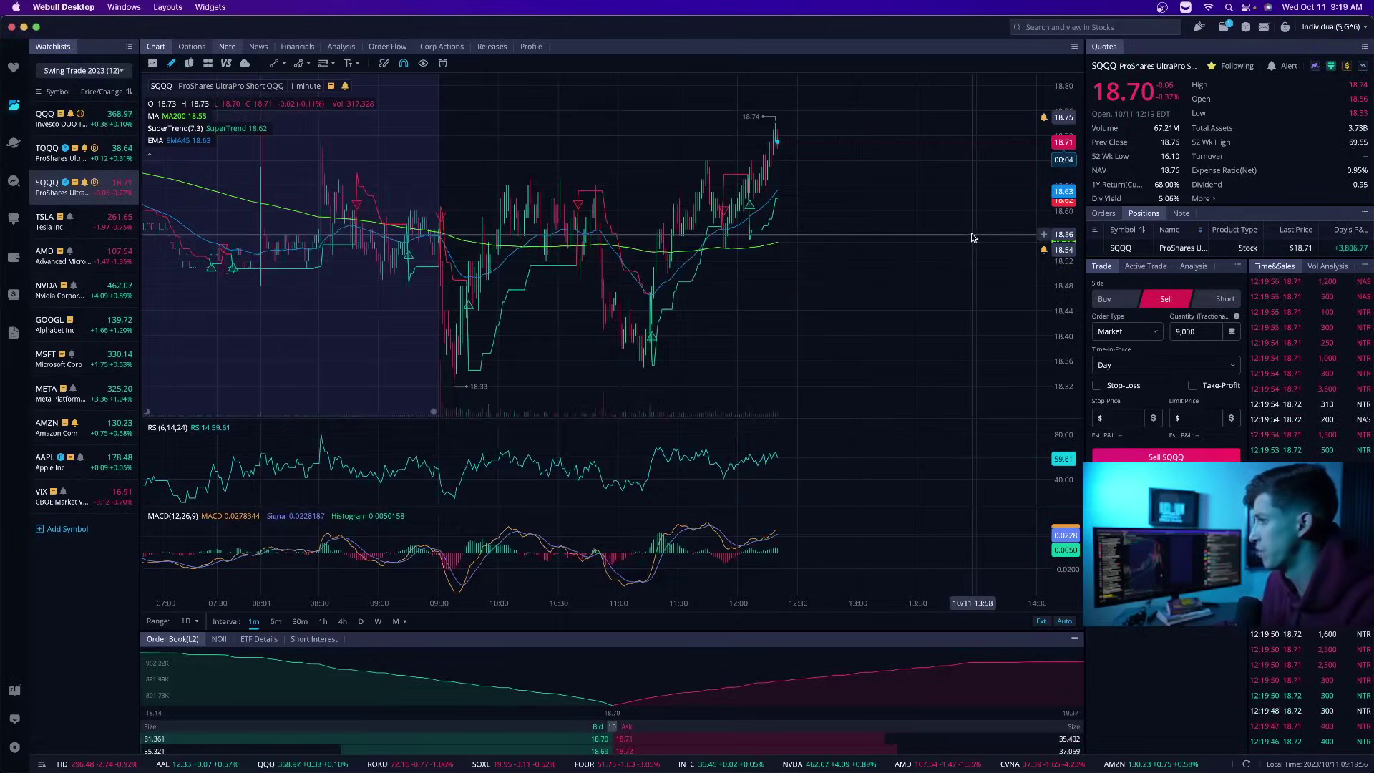
{"action": "left_click", "coordinate": [111, 157]}
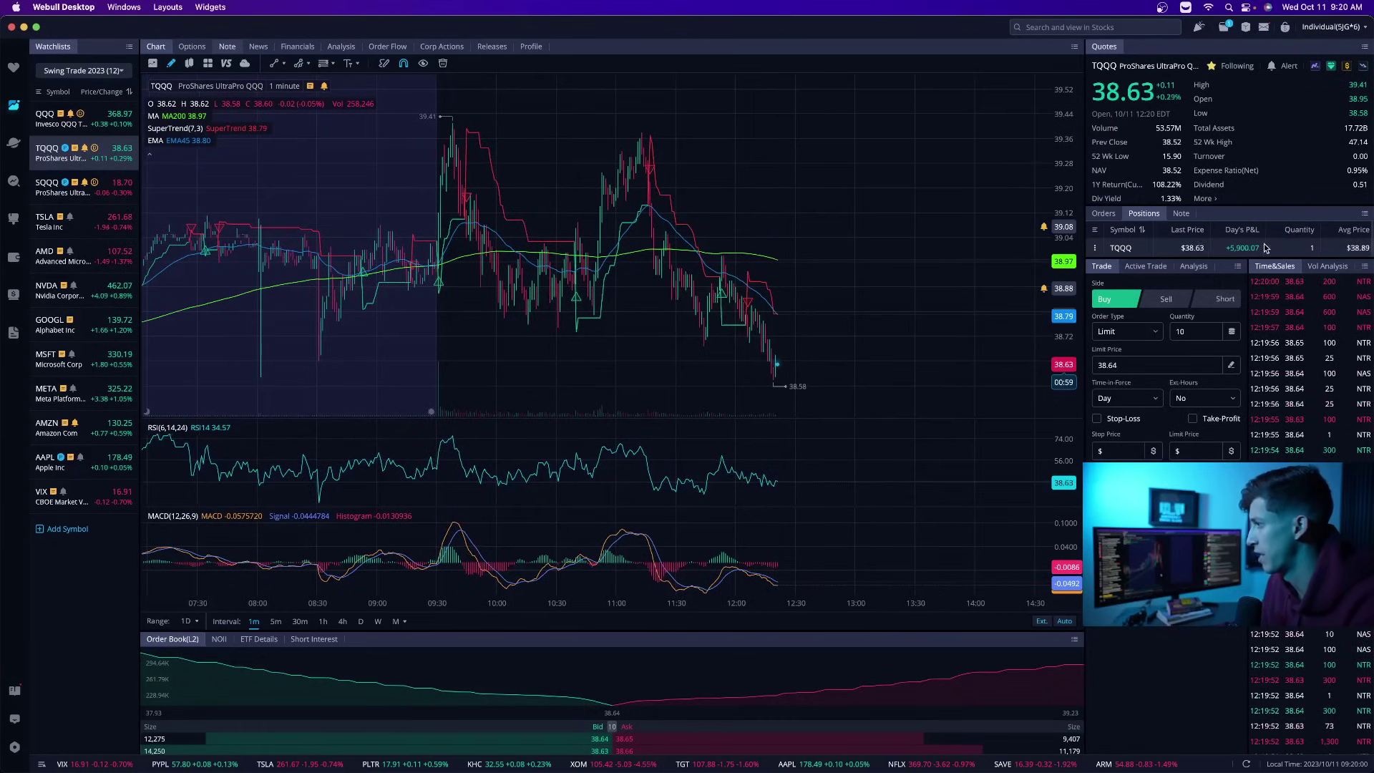
{"action": "scroll", "coordinate": [1313, 247], "scroll_direction": "left", "scroll_amount": 3}
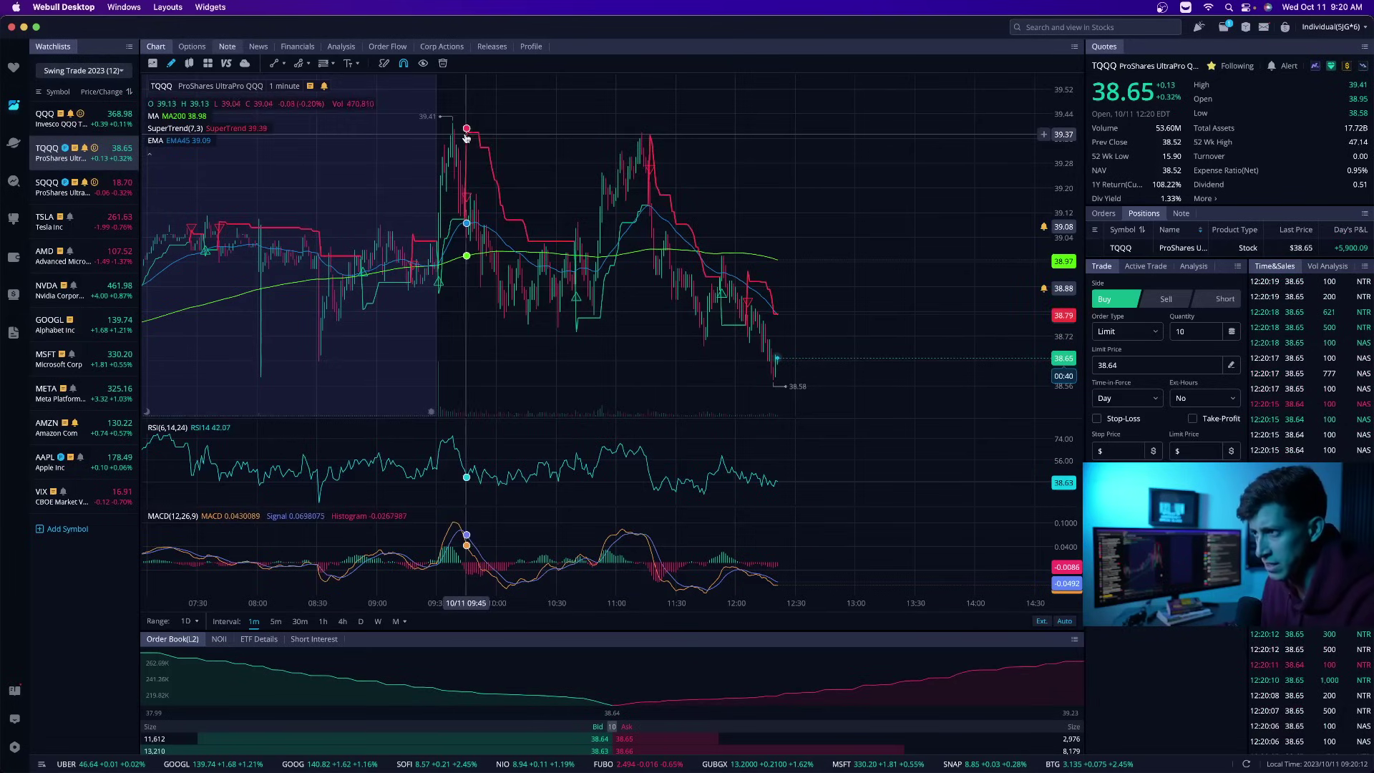
{"action": "left_click", "coordinate": [64, 186]}
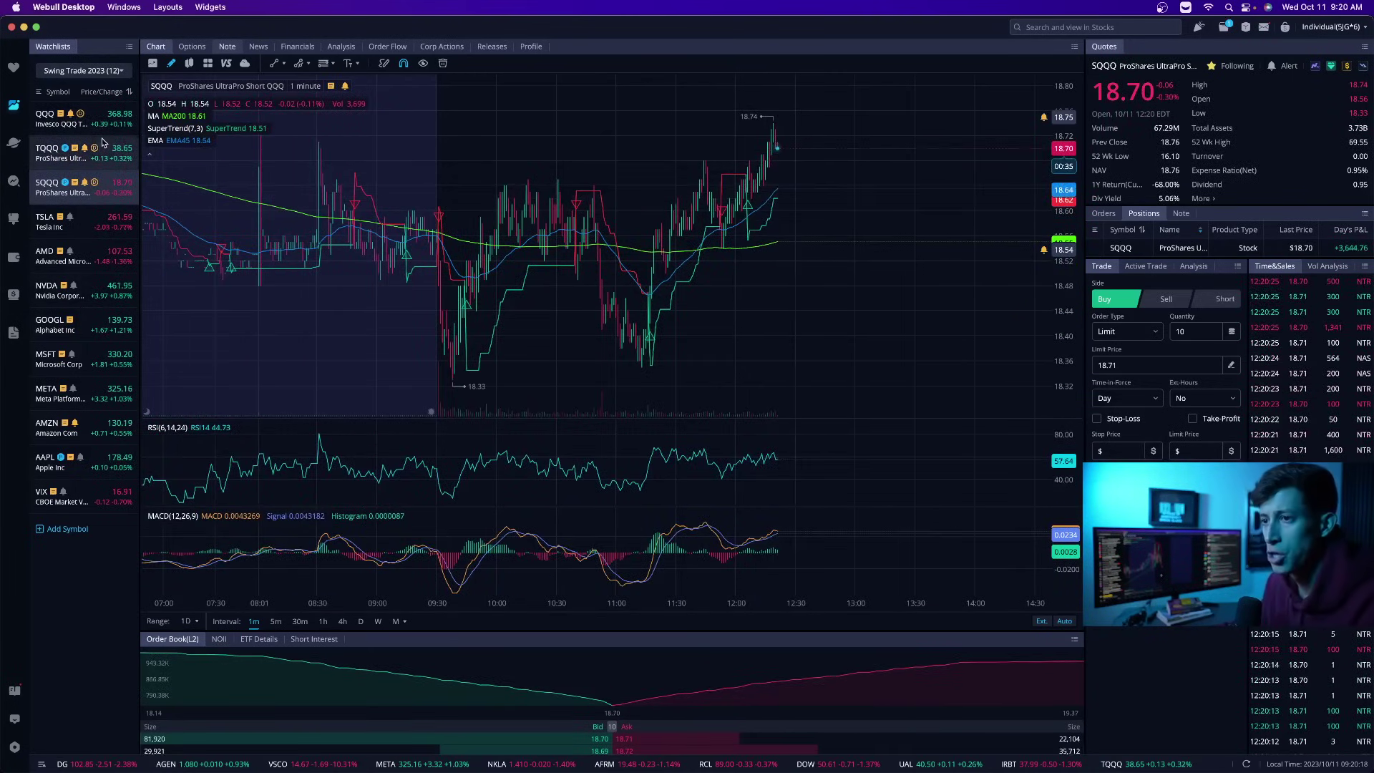
Step: Flip between the QQQ and SQQQ charts, ending on the one-minute QQQ chart
{"action": "left_click", "coordinate": [65, 118]}
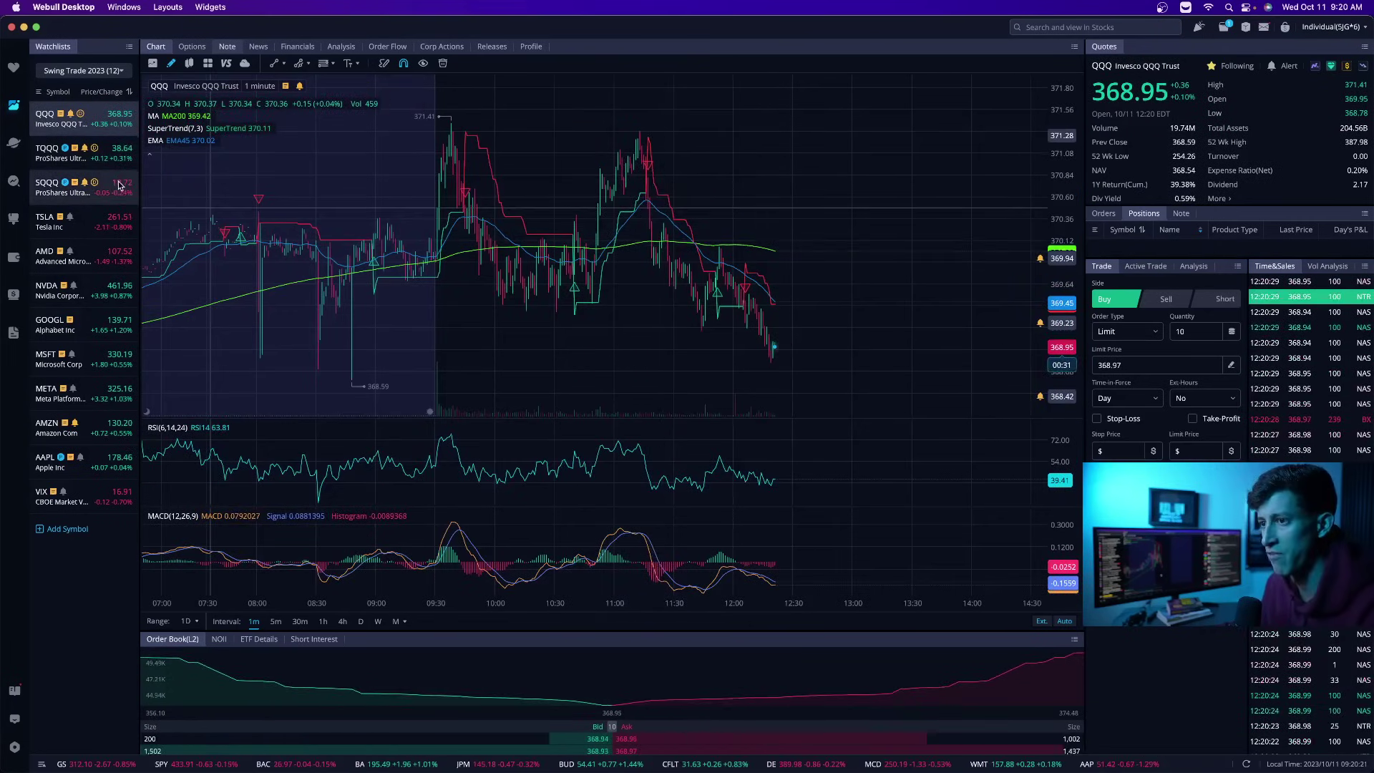
{"action": "left_click", "coordinate": [64, 188]}
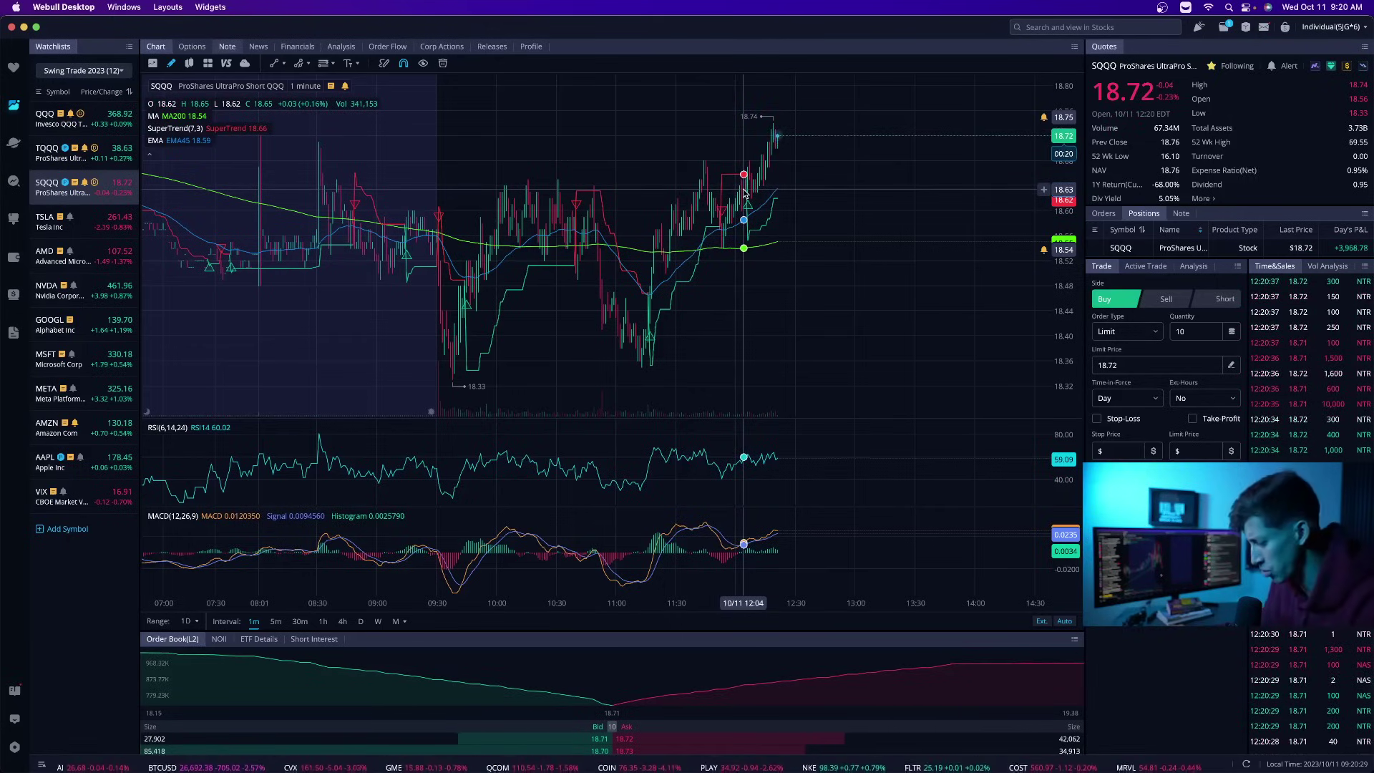
{"action": "left_click", "coordinate": [64, 118]}
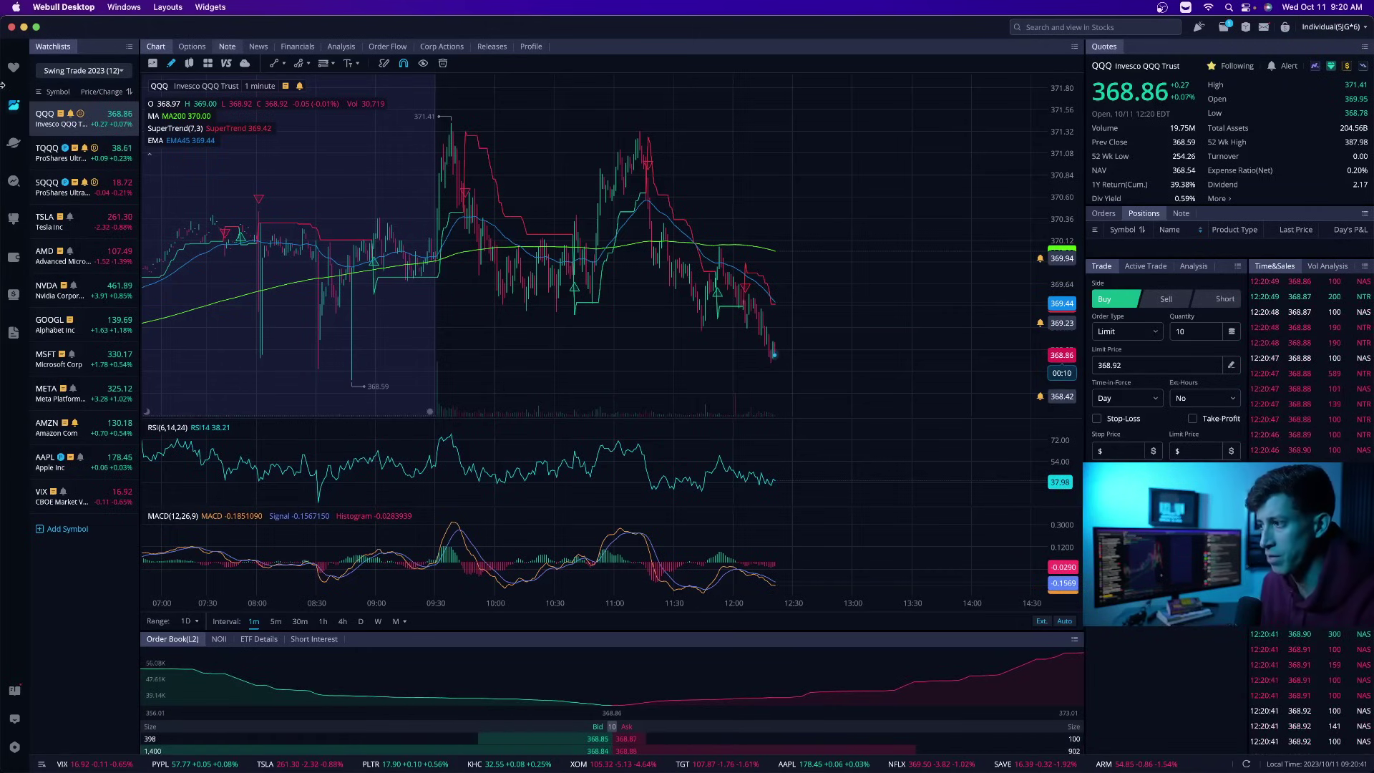
{"action": "scroll", "coordinate": [511, 244], "scroll_direction": "up", "scroll_amount": 3}
{"action": "scroll", "coordinate": [511, 243], "scroll_direction": "up", "scroll_amount": 2}
{"action": "scroll", "coordinate": [511, 242], "scroll_direction": "up", "scroll_amount": 3}
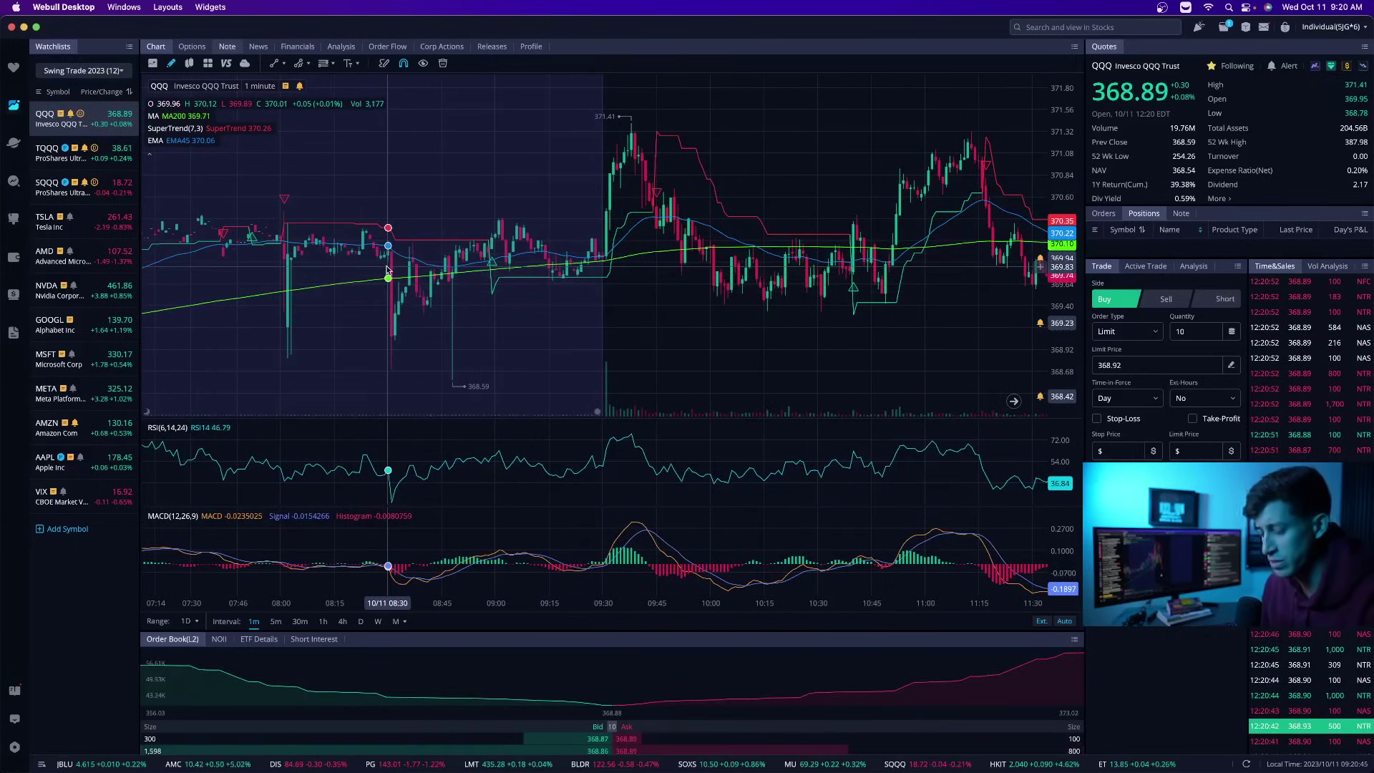
Step: Switch to Chrome and open finviz's Economic Calendar showing September PPI at 0.5% versus 0.3%
{"action": "key", "text": "F3"}
{"action": "left_click", "coordinate": [516, 236]}
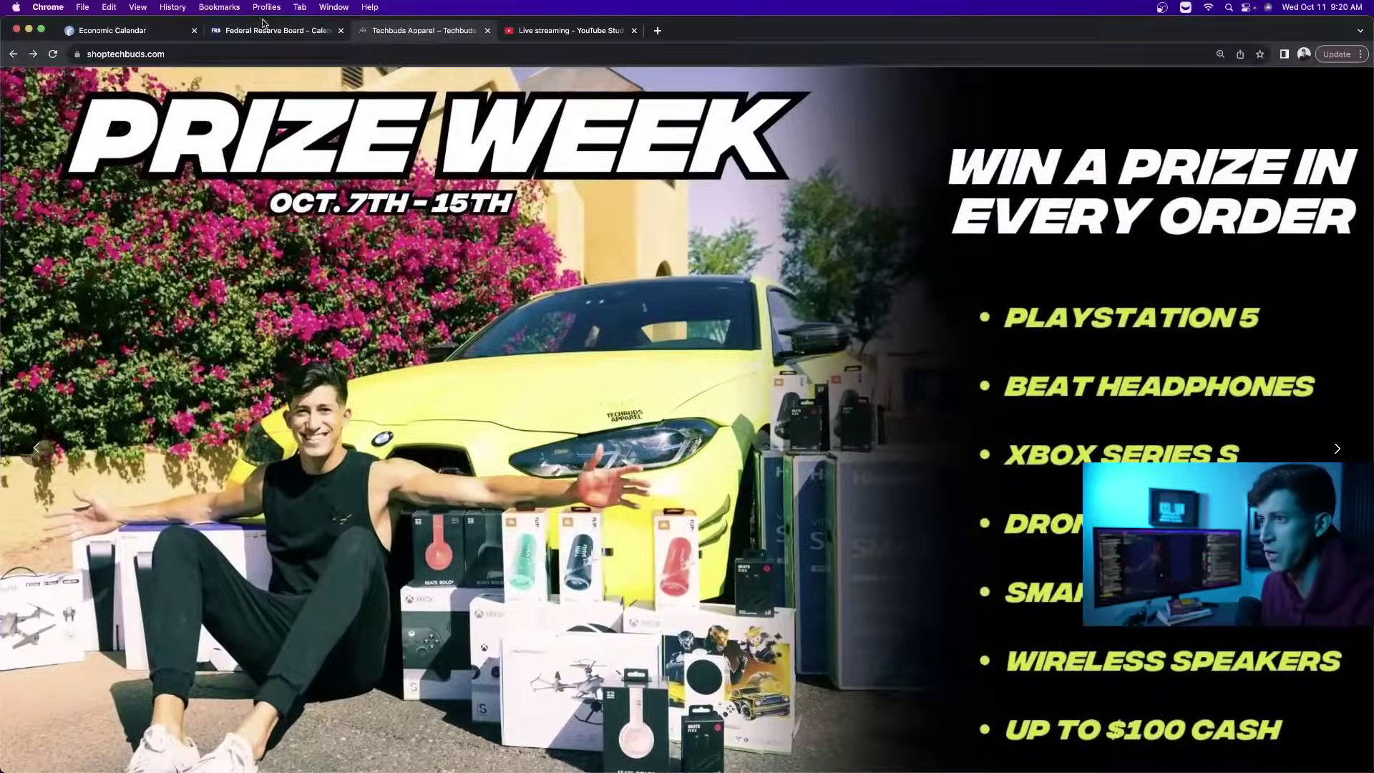
{"action": "left_click", "coordinate": [138, 30]}
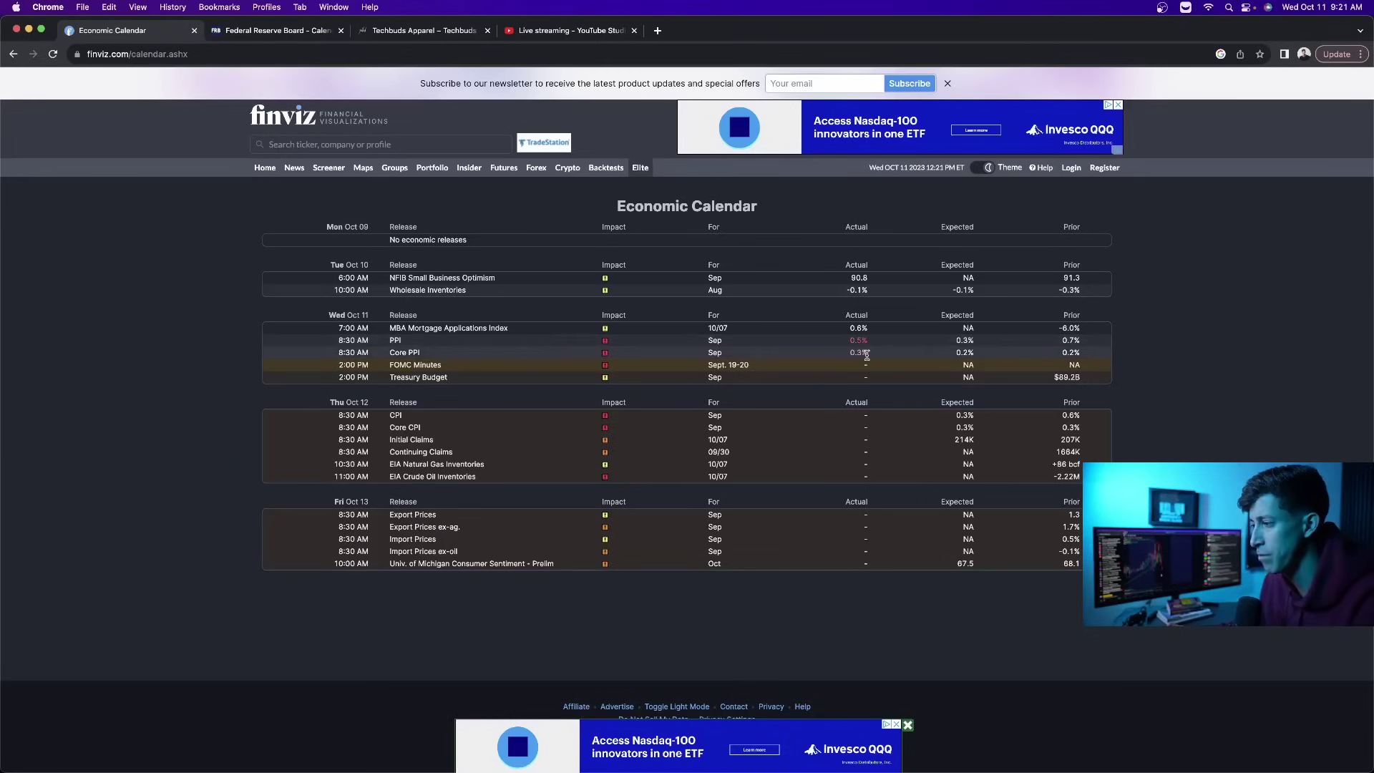
Step: Return to Webull Desktop's one-minute QQQ chart from the window overview
{"action": "key", "text": "ctrl+Up"}
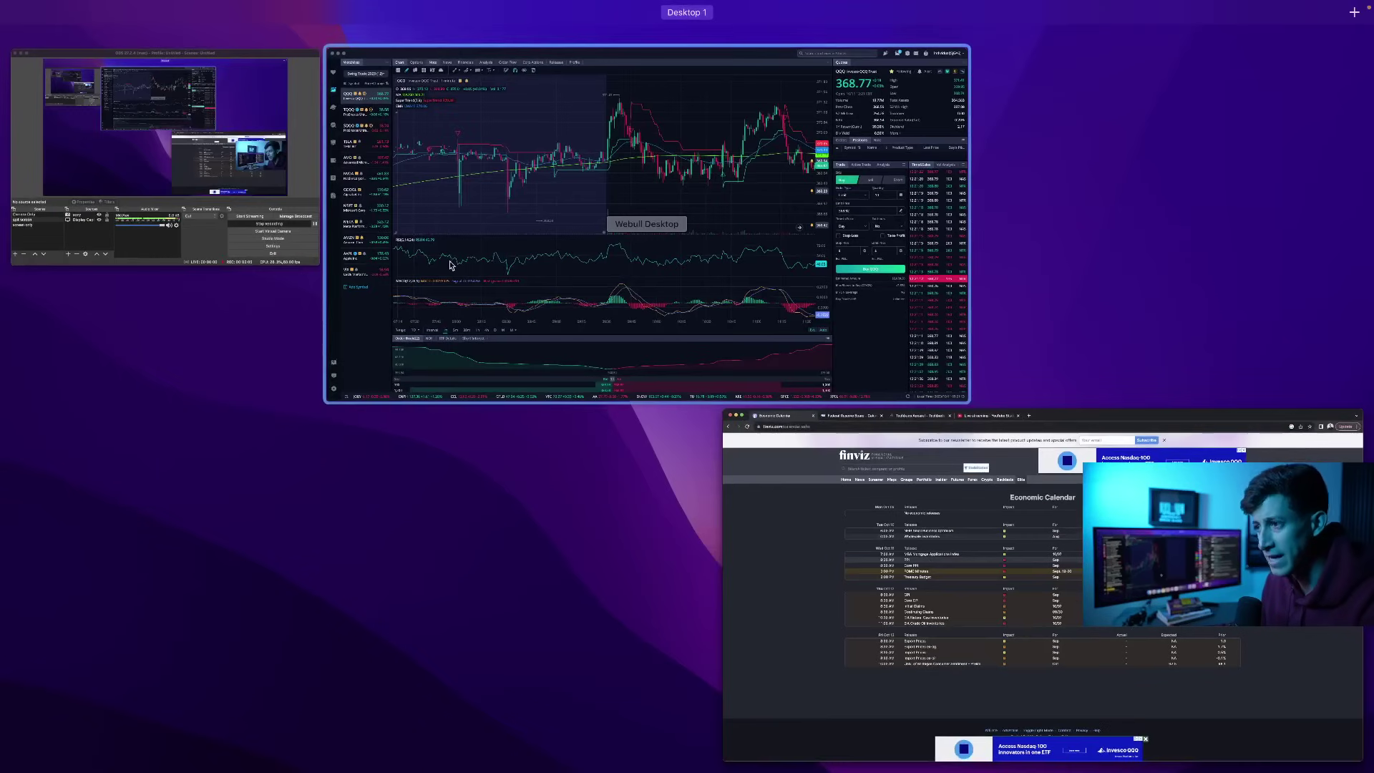
{"action": "left_click", "coordinate": [537, 194]}
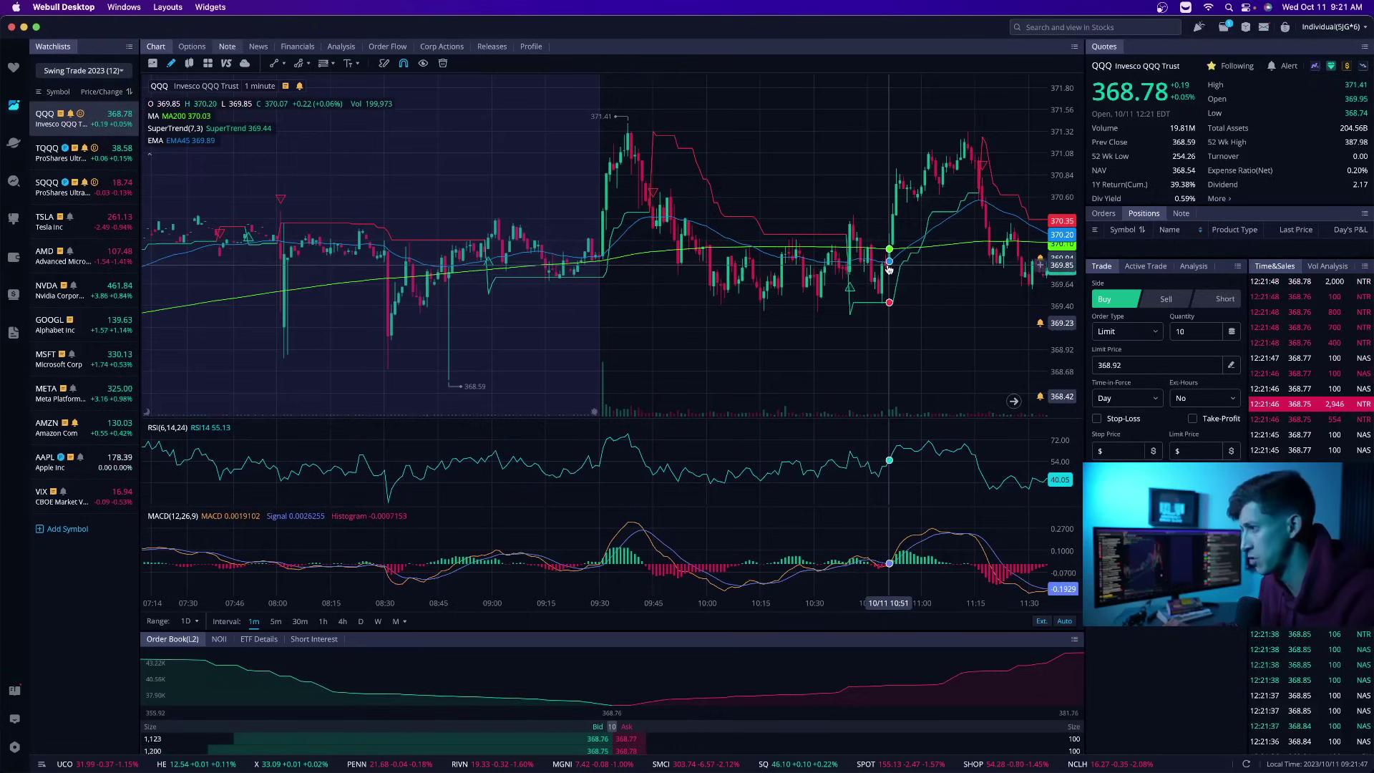
Step: Change the chart to 5-minute candles and review SQQQ, then TQQQ
{"action": "left_click", "coordinate": [277, 621]}
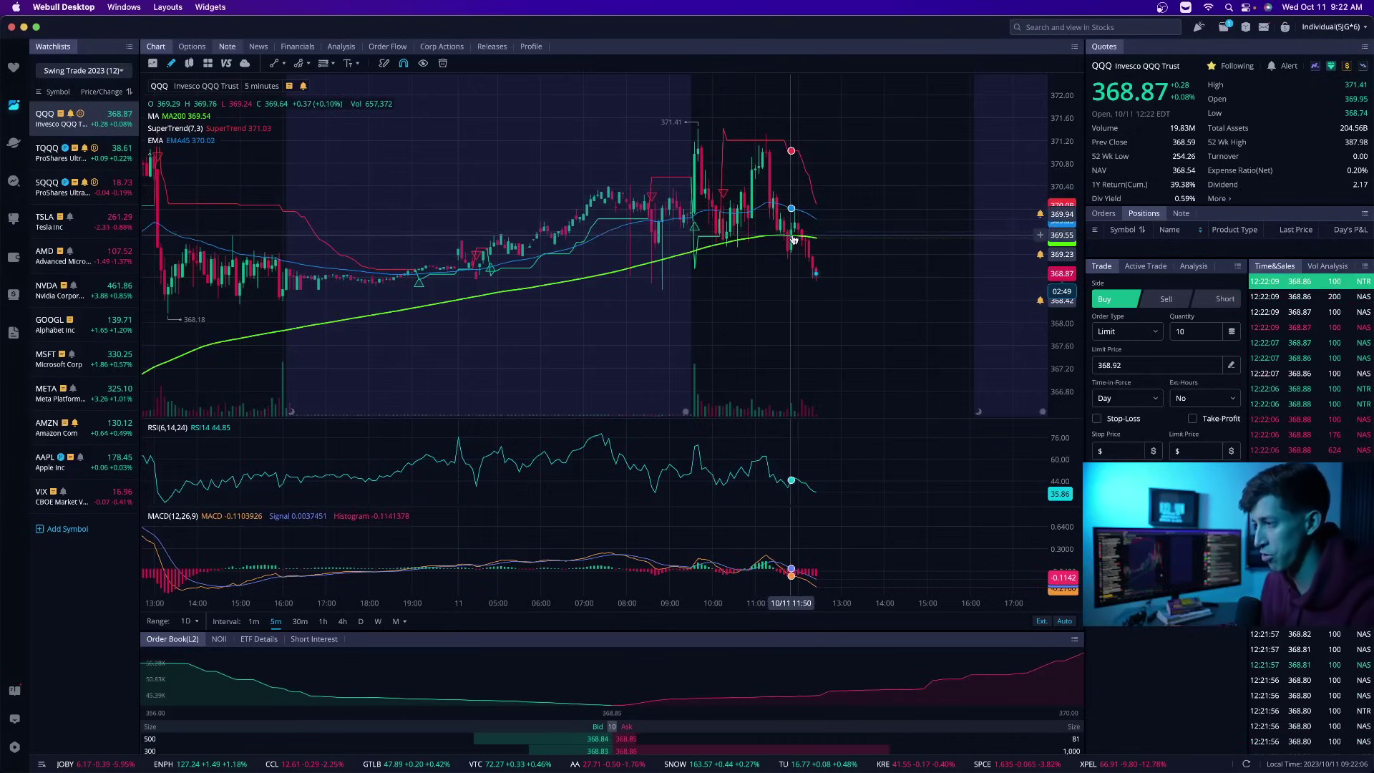
{"action": "left_click", "coordinate": [65, 187]}
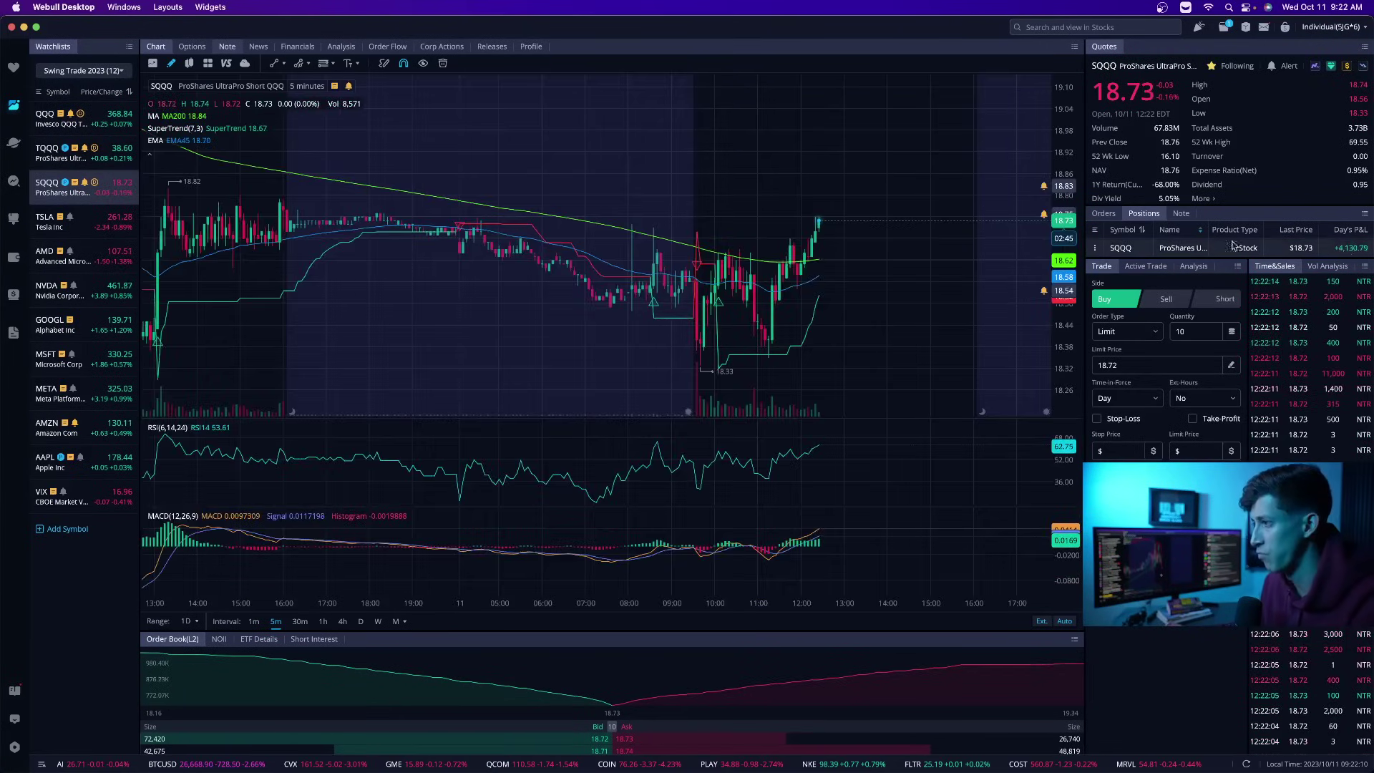
{"action": "left_click", "coordinate": [75, 153]}
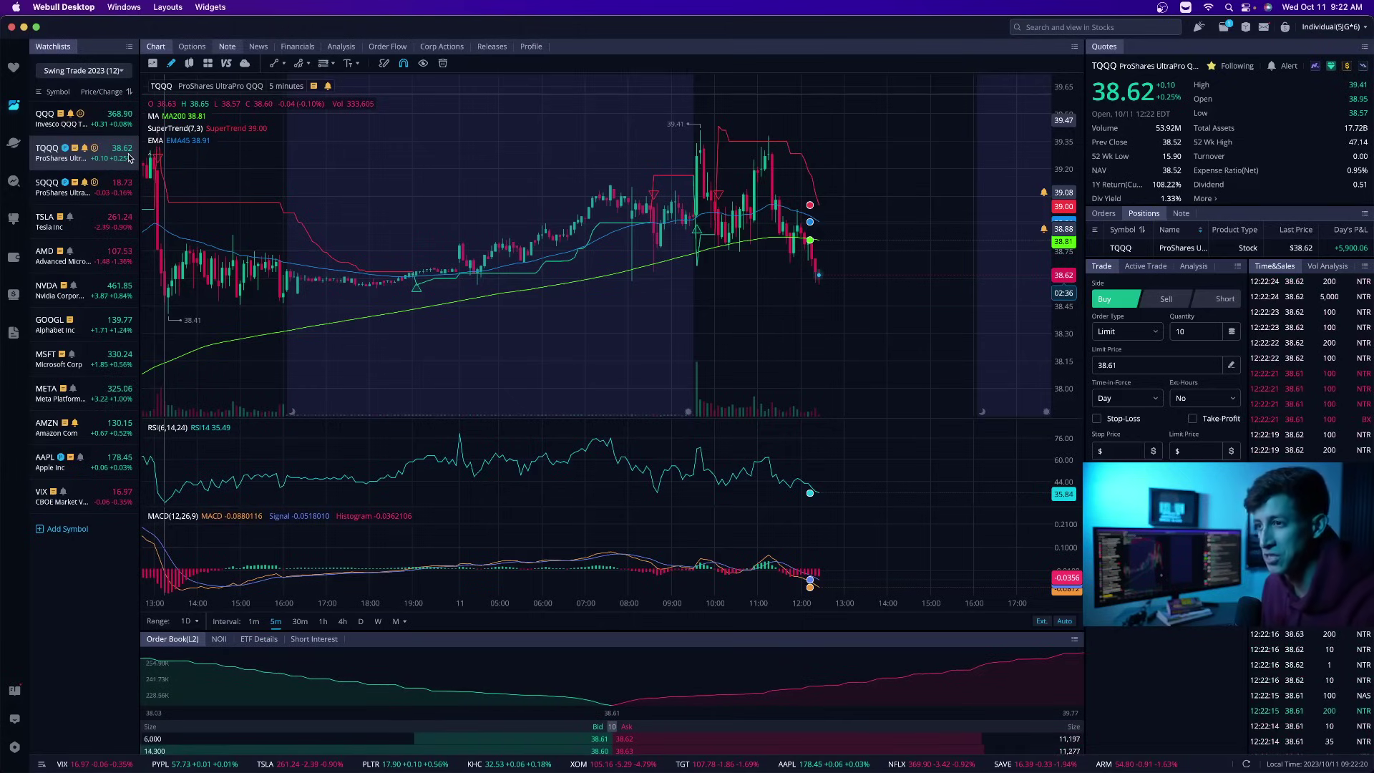
Step: Recheck the finviz economic calendar, then bring up the window overview again
{"action": "key", "text": "ctrl+Up"}
{"action": "left_click", "coordinate": [579, 215]}
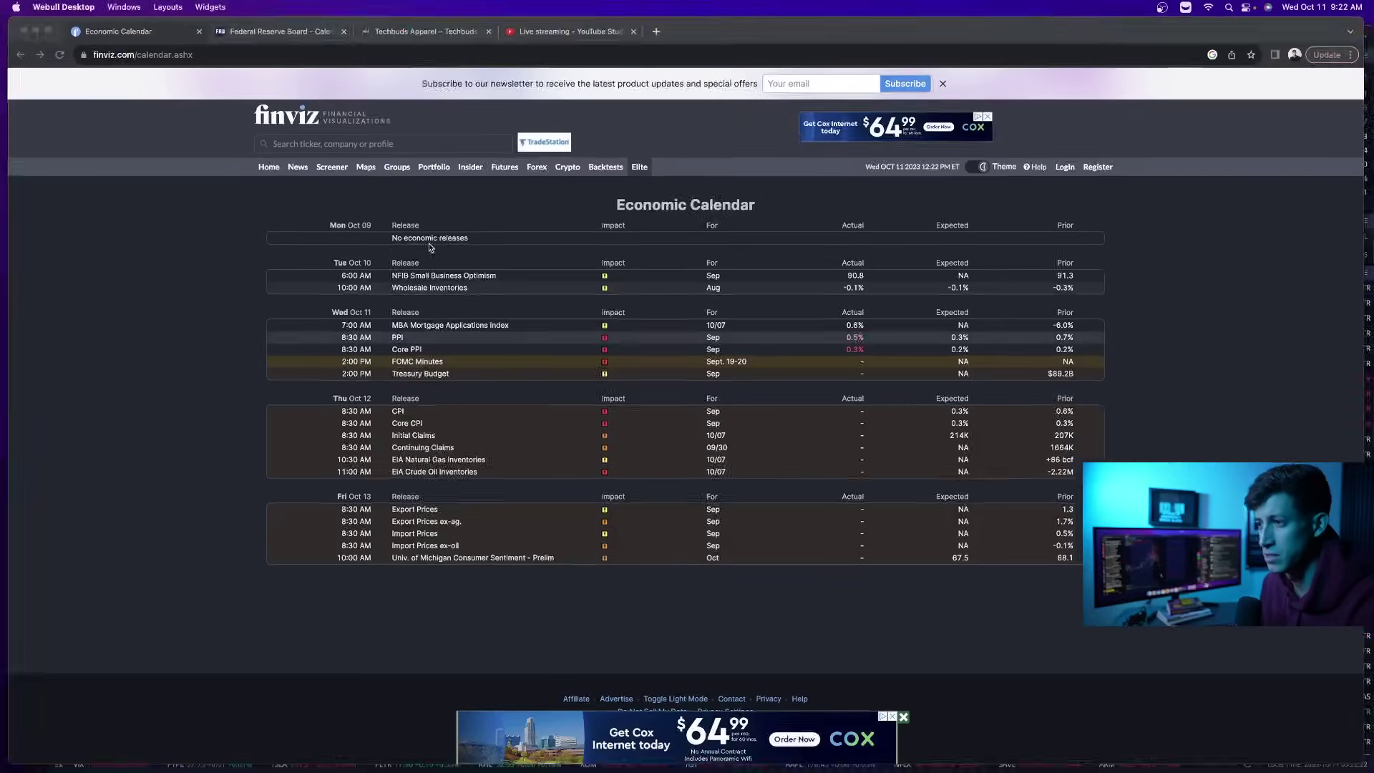
{"action": "key", "text": "ctrl+Up"}
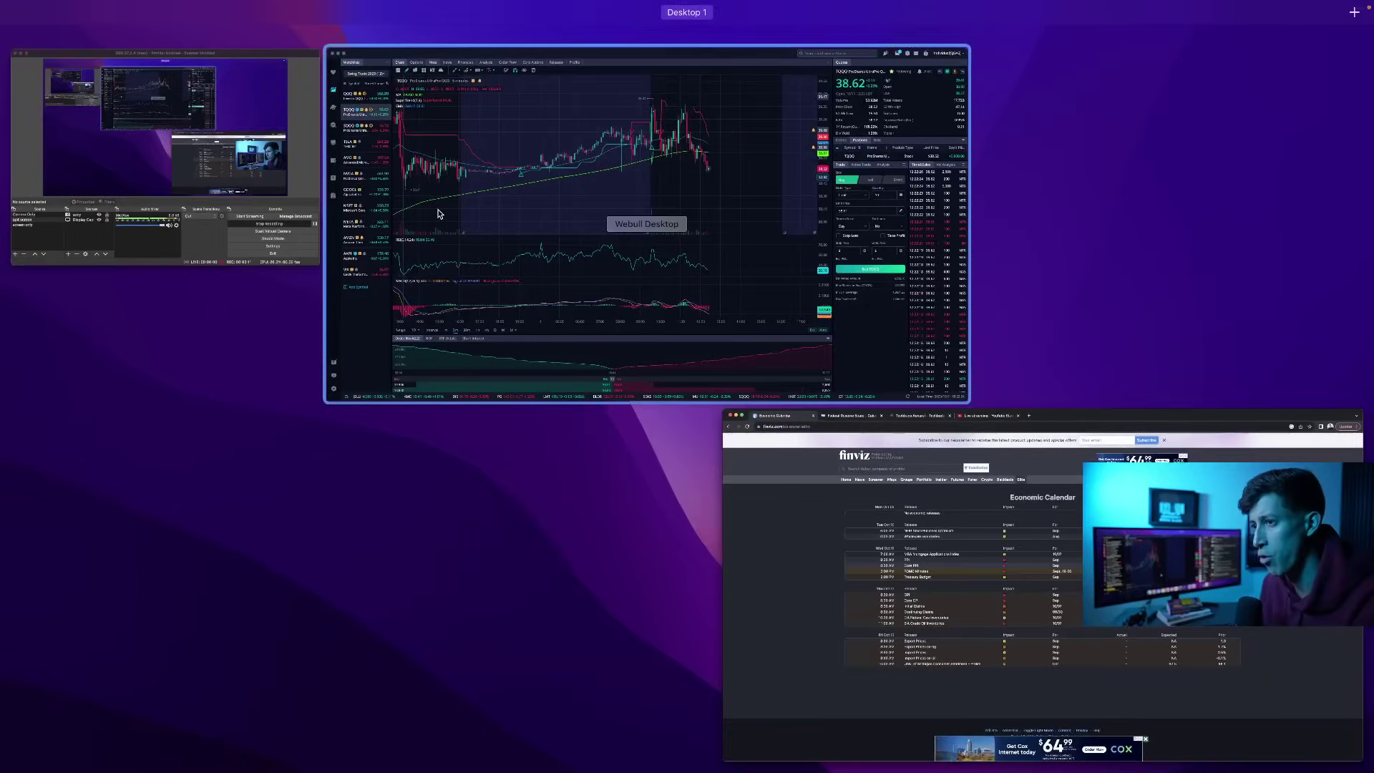
{"action": "left_click", "coordinate": [439, 212]}
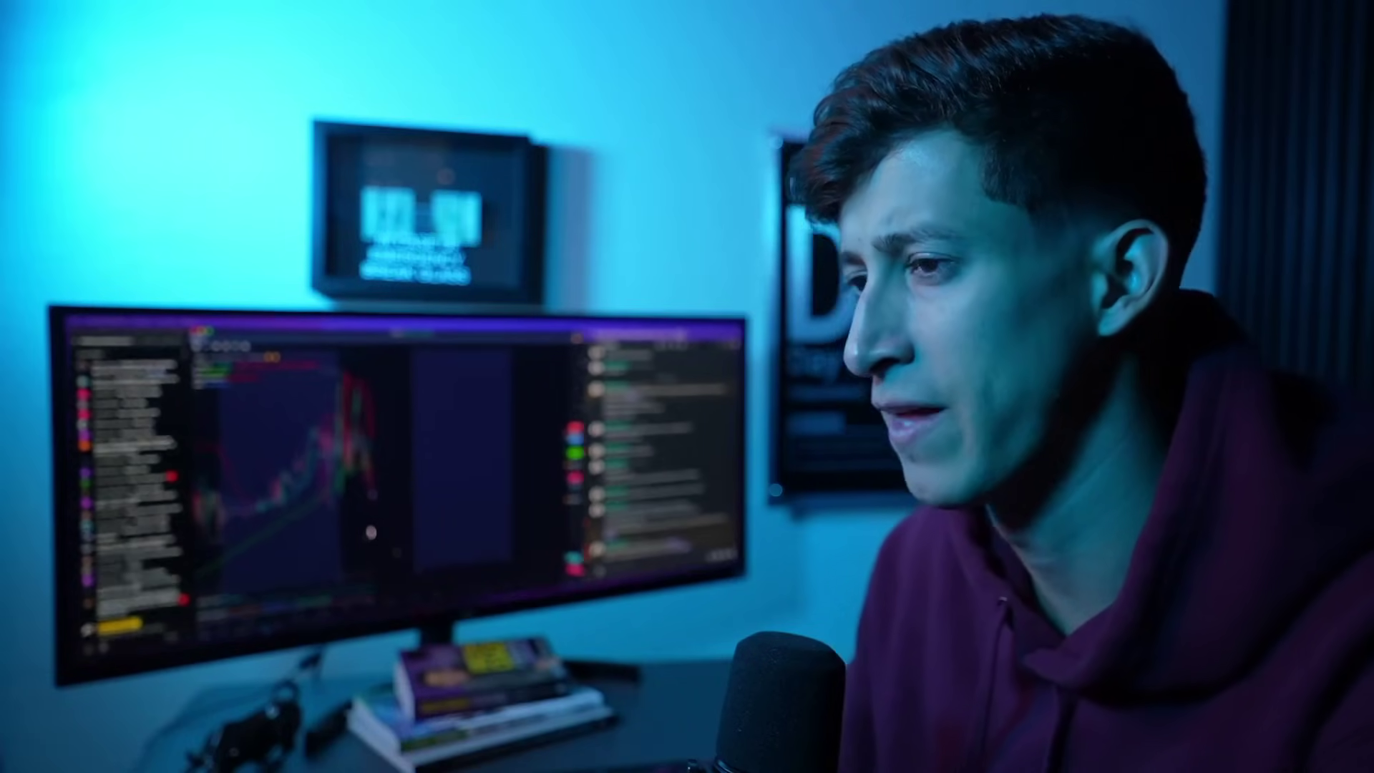